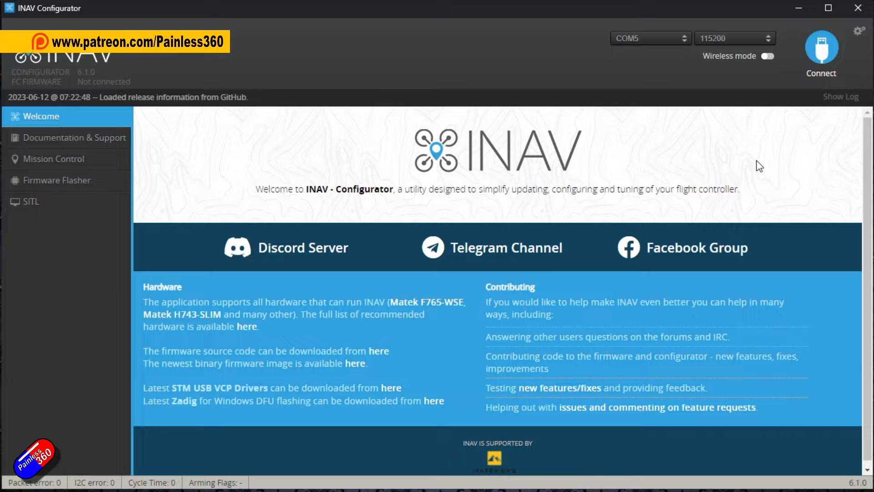
Connect to the flight controller and run the version command in the CLI
left_click(826, 50)
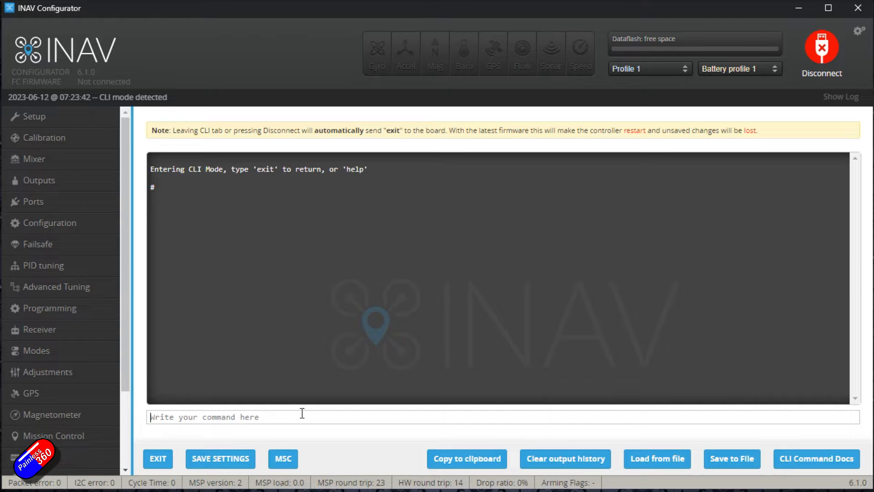
type("version")
key("Return")
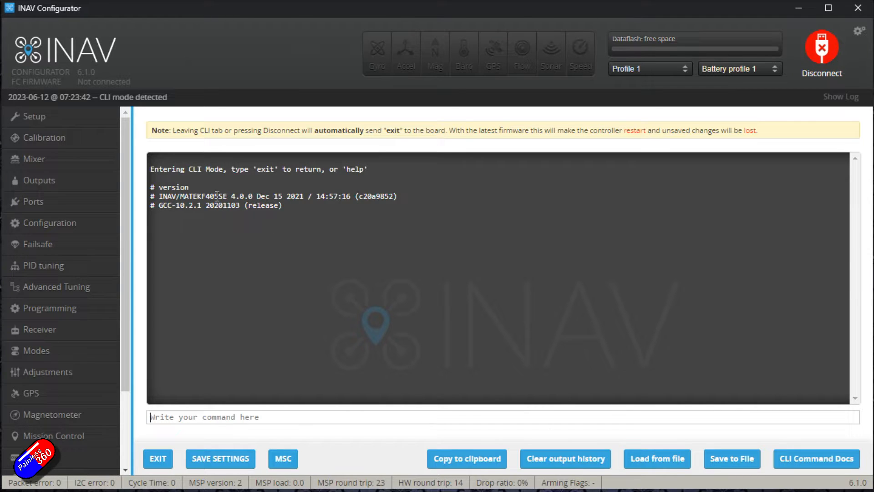
Examine the firmware version line in the CLI output and try opening several configuration tabs
left_click_drag(178, 197, 237, 192)
double_click(263, 292)
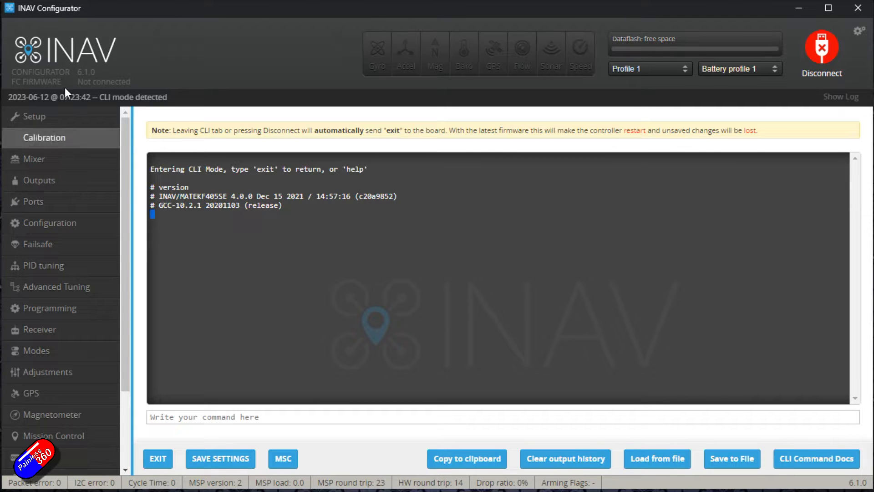
left_click(304, 274)
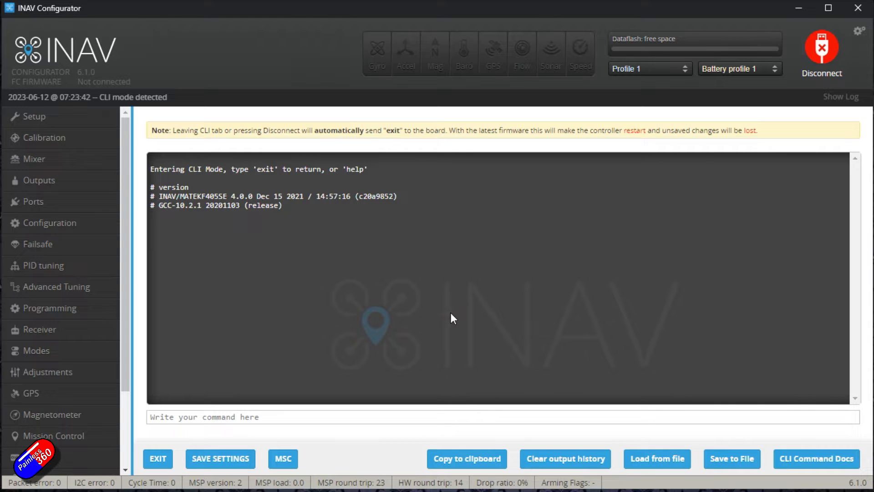
left_click_drag(227, 195, 254, 195)
left_click(279, 273)
left_click(73, 395)
left_click(73, 414)
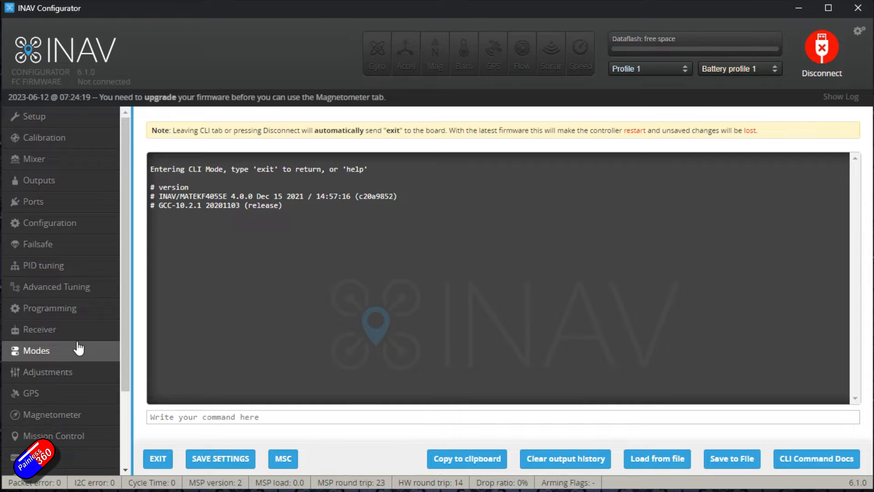
left_click(83, 243)
left_click_drag(127, 261, 123, 396)
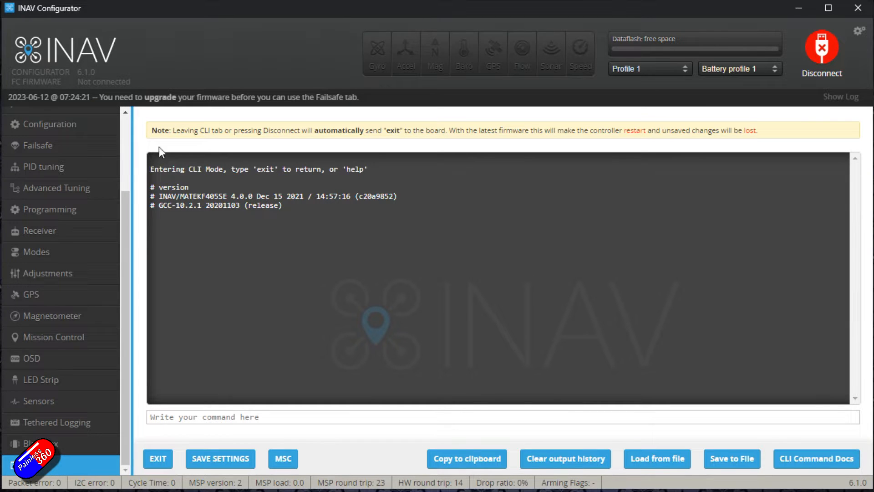
scroll(126, 124, "up", 5)
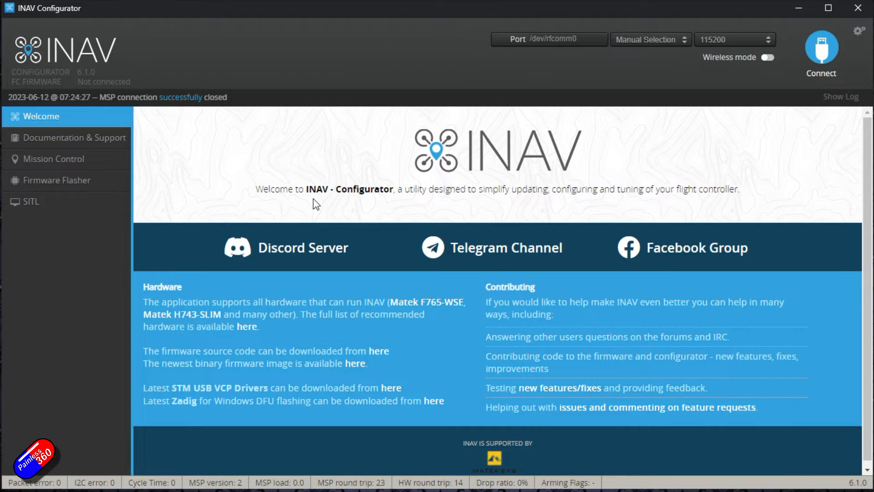
Open the Firmware Flasher and try auto-selecting the target board
left_click(94, 179)
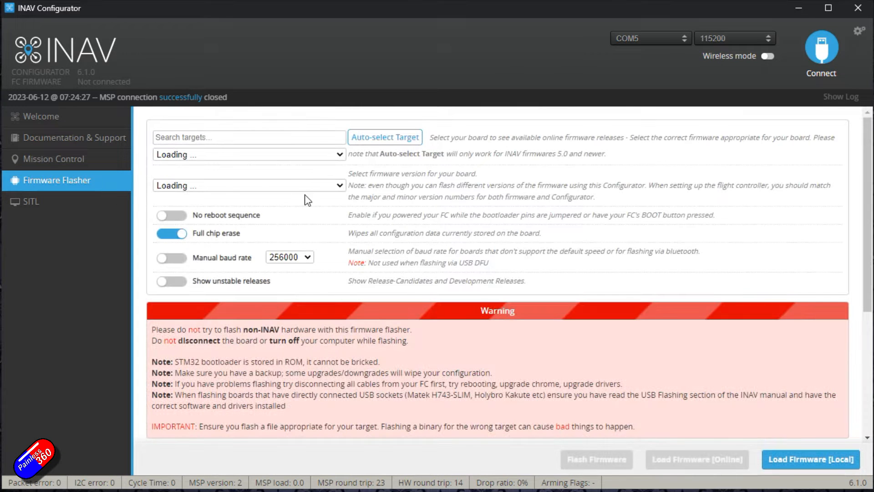
left_click(384, 138)
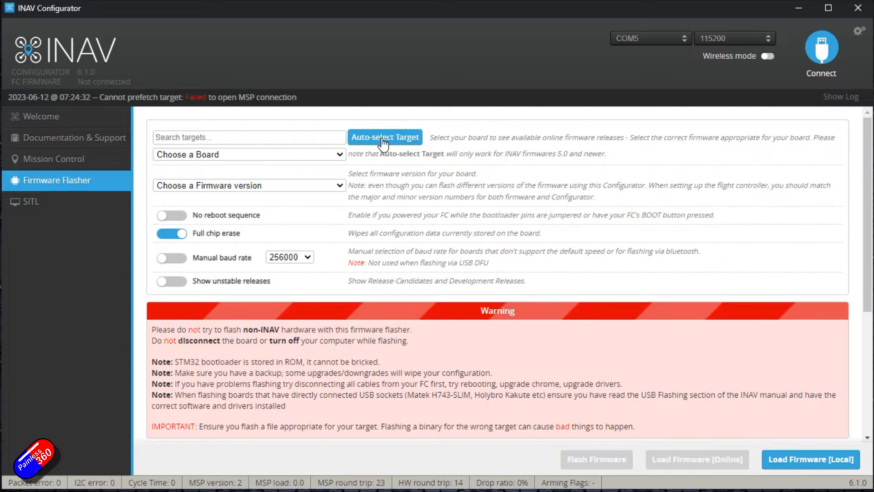
left_click(383, 138)
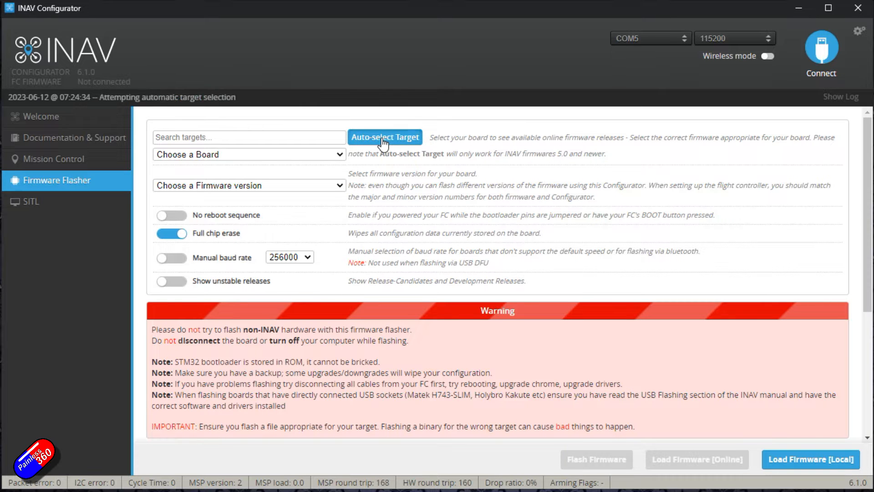
left_click(383, 141)
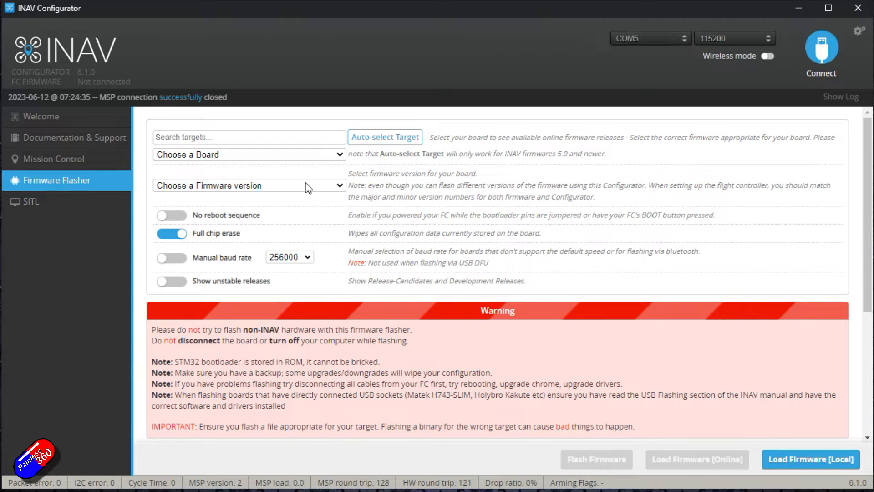
left_click(385, 139)
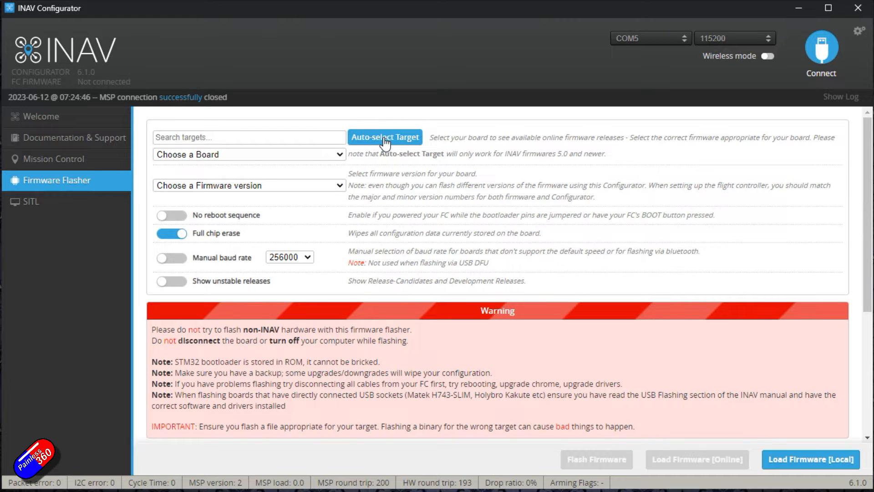
left_click(338, 156)
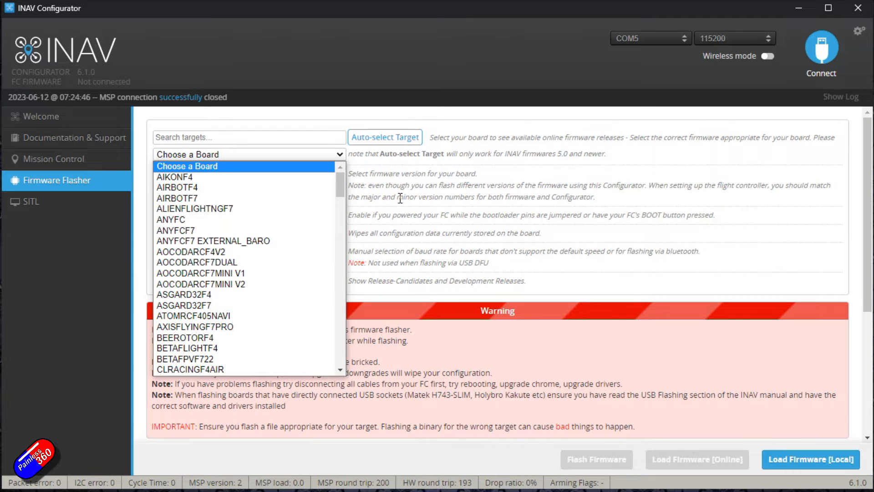
left_click_drag(397, 197, 349, 197)
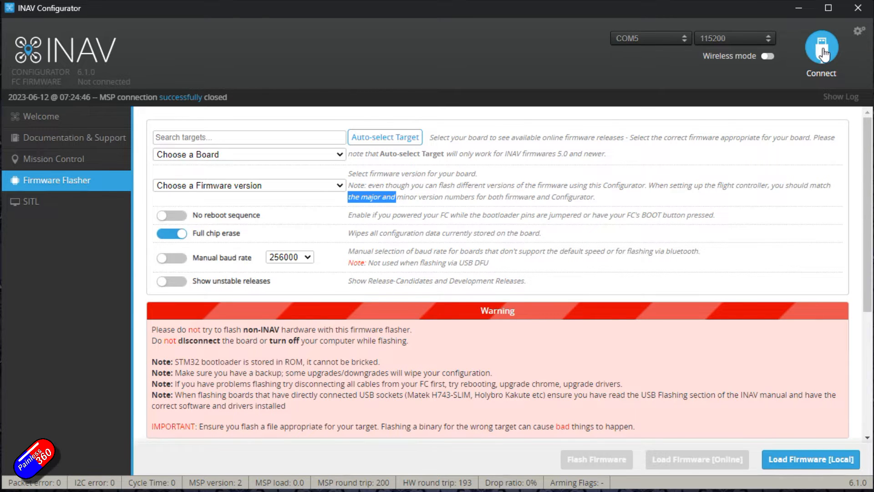
Run the version command in the CLI again, then return to the Firmware Flasher
type("version")
key("Return")
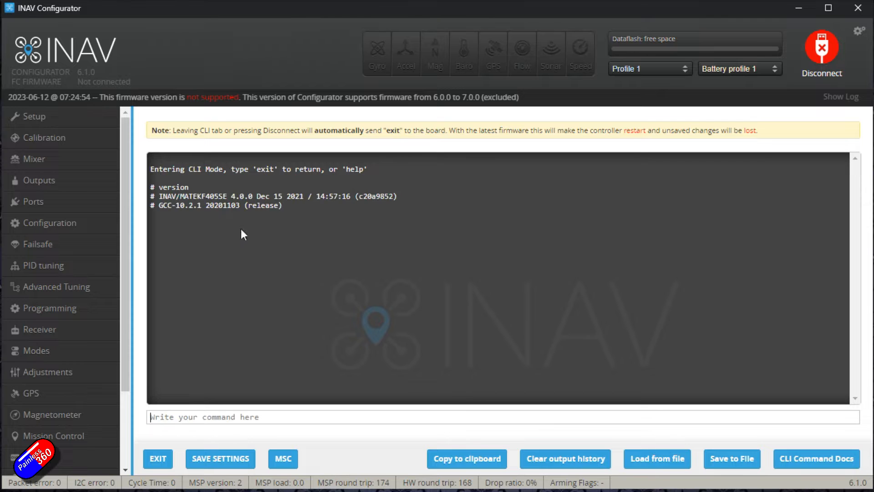
left_click_drag(180, 196, 225, 196)
left_click(82, 188)
left_click(70, 188)
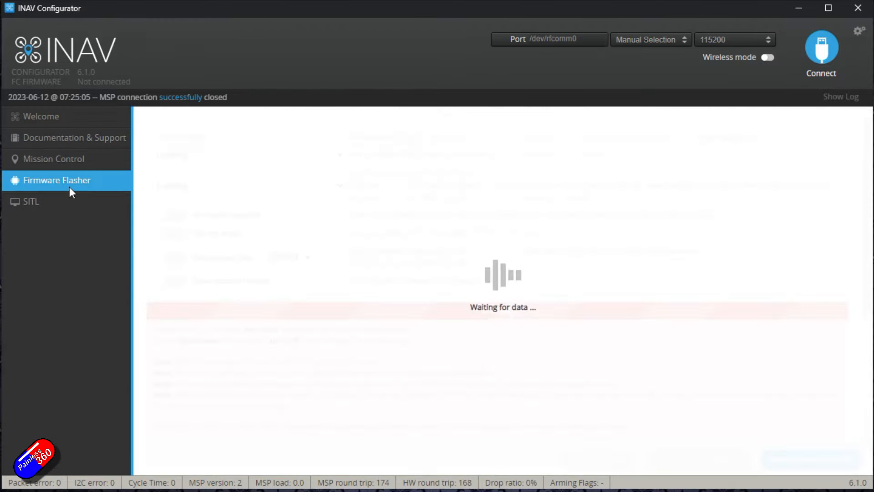
Choose MATEKF405SE as the board in the Firmware Flasher
left_click(341, 155)
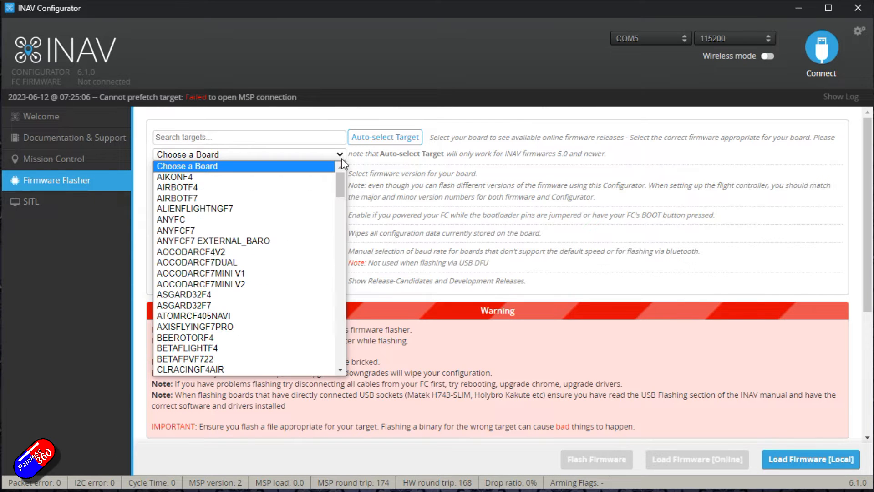
key("m")
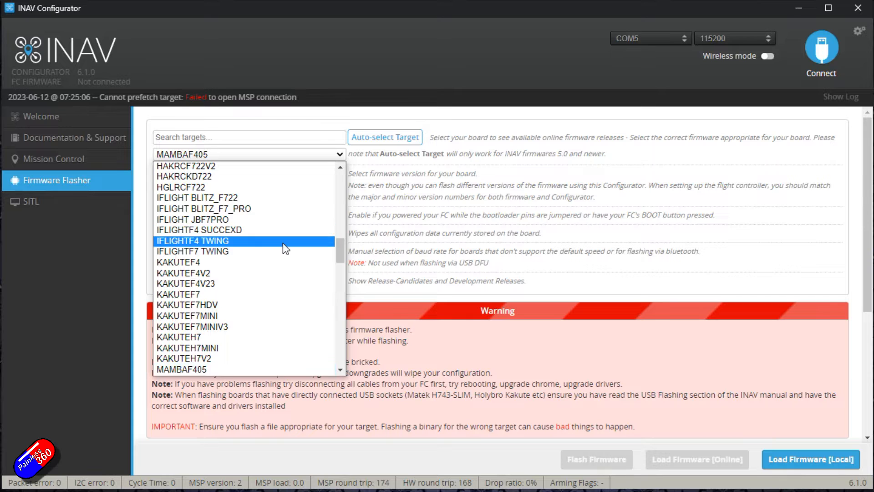
scroll(285, 248, "down", 9)
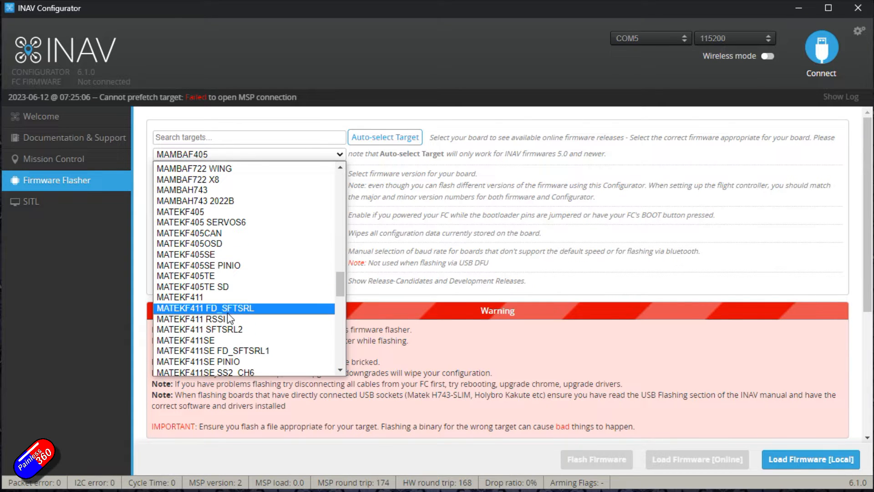
left_click(202, 253)
Pick the 6.1.0 MATEKF405SE stable firmware version and load it online
left_click(245, 187)
left_click(245, 190)
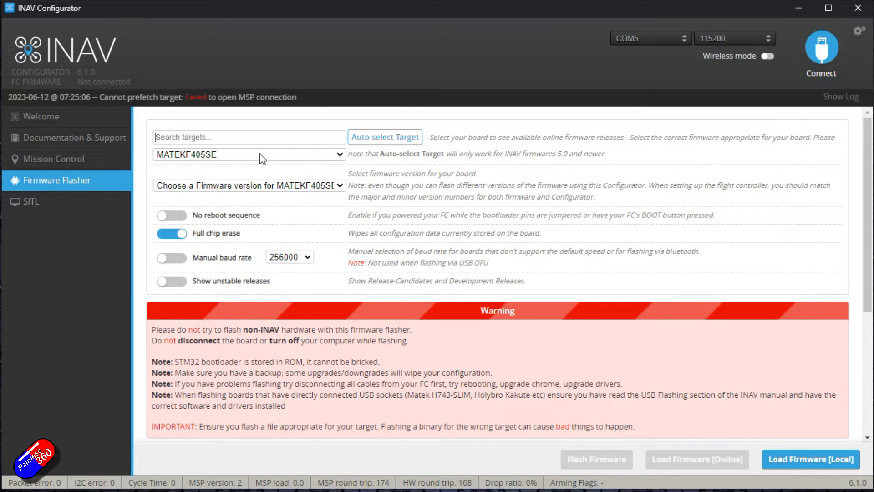
left_click(233, 186)
left_click(209, 212)
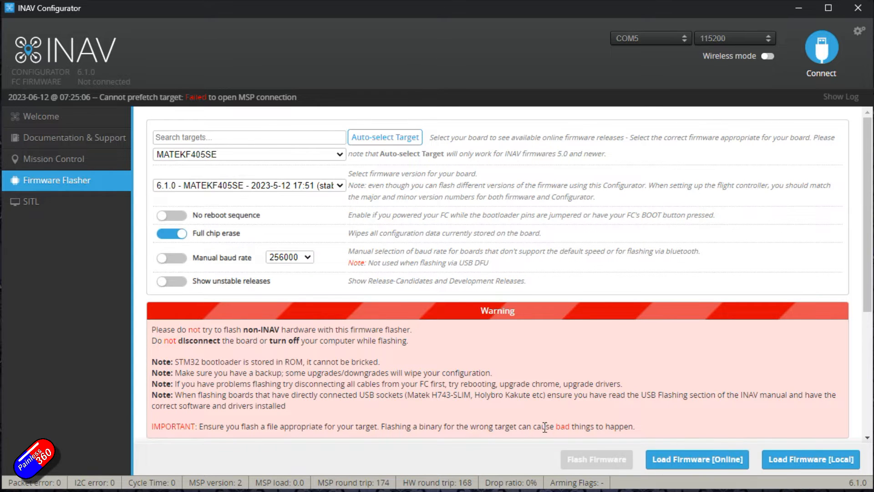
left_click(707, 463)
scroll(698, 305, "down", 5)
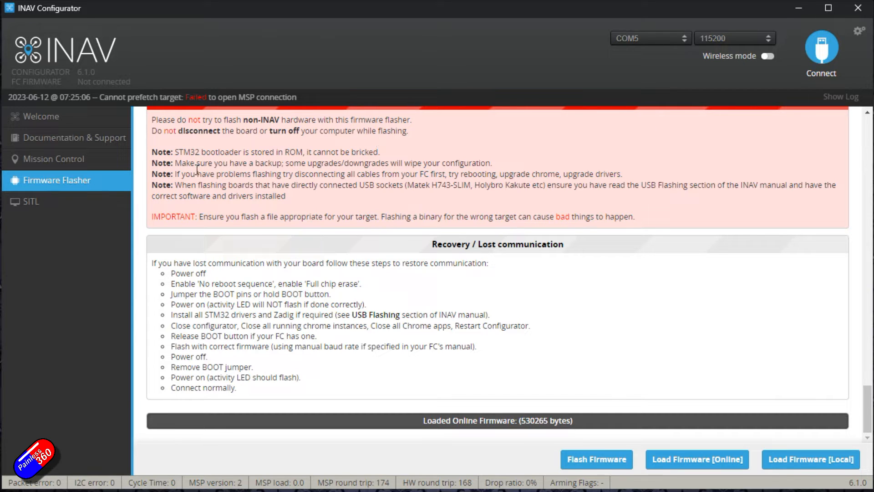
Reconnect, run the version command in the CLI and highlight the 4.0.0 version number
left_click(836, 46)
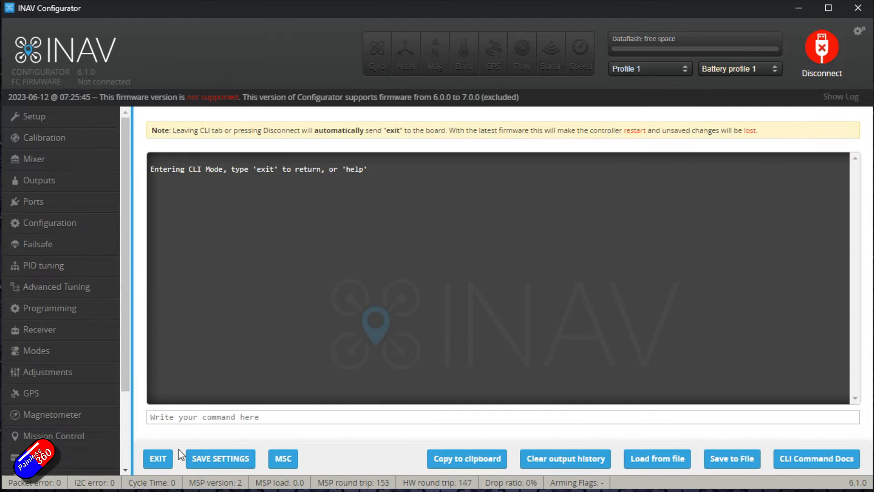
type("version")
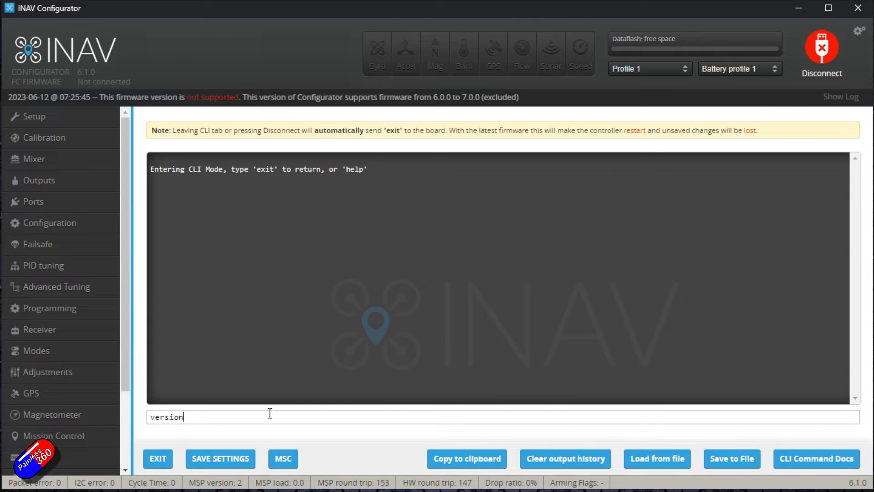
key("Return")
left_click_drag(230, 197, 255, 196)
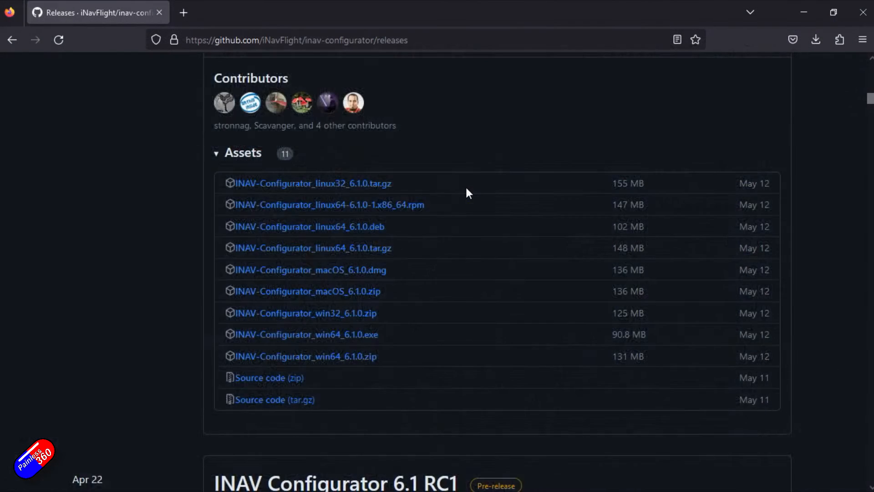
Switch to the browser and read through the INAV Configurator releases on GitHub, including the second page
scroll(469, 193, "up", 15)
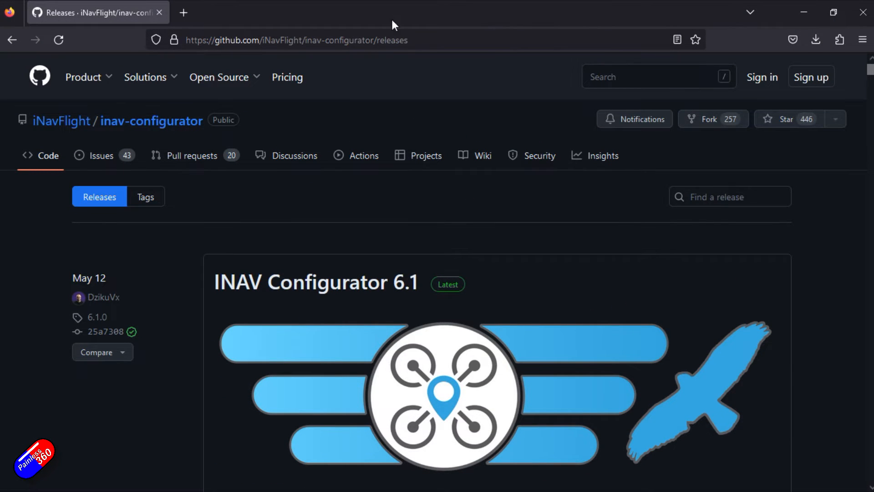
scroll(445, 227, "down", 10)
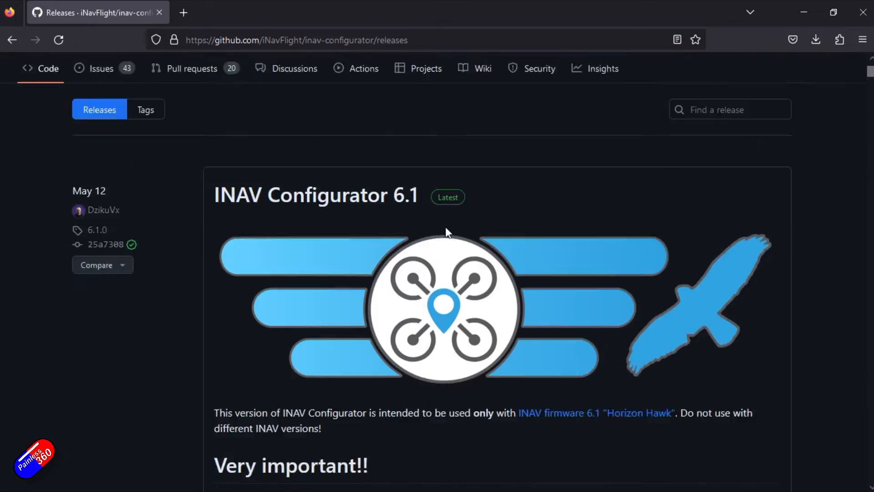
scroll(446, 228, "down", 20)
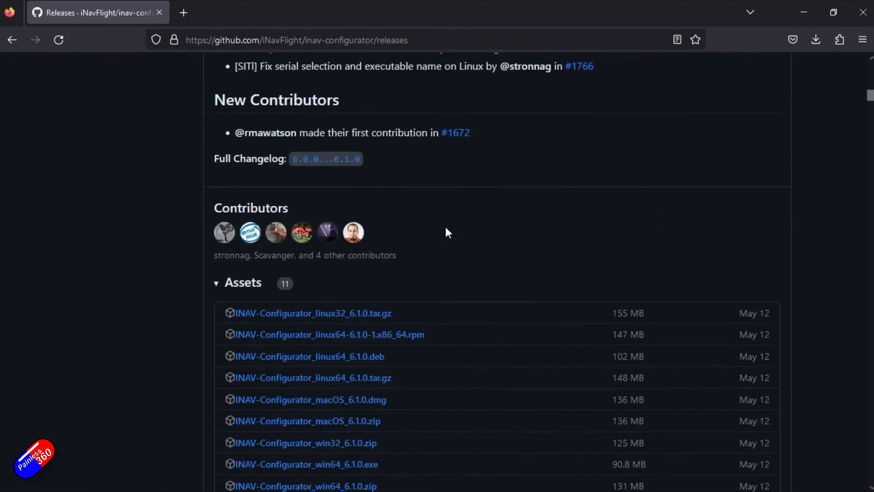
scroll(449, 232, "down", 20)
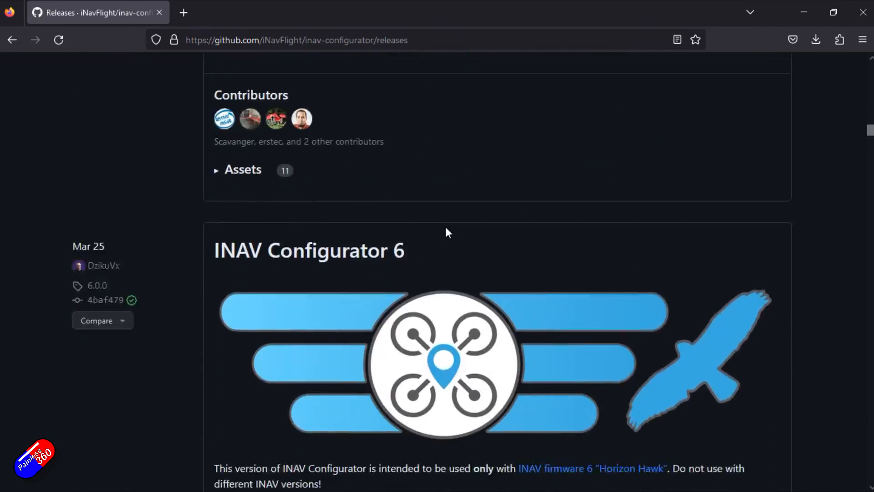
scroll(445, 229, "down", 20)
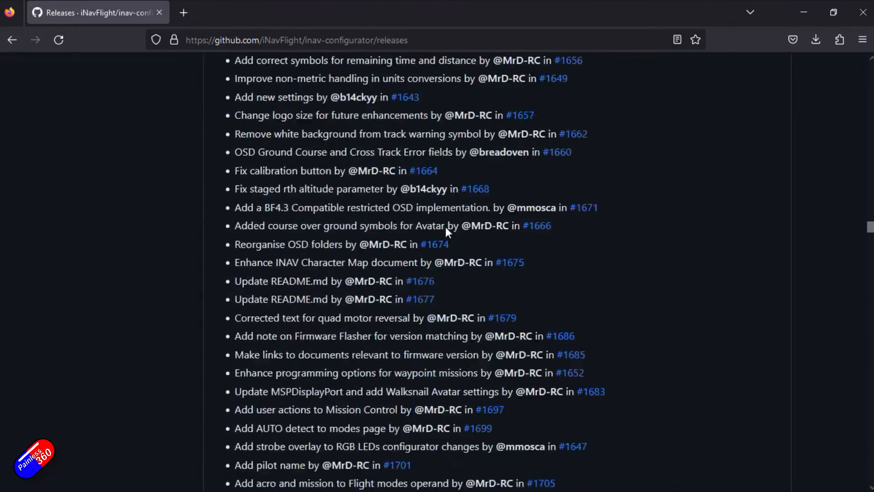
scroll(446, 233, "down", 20)
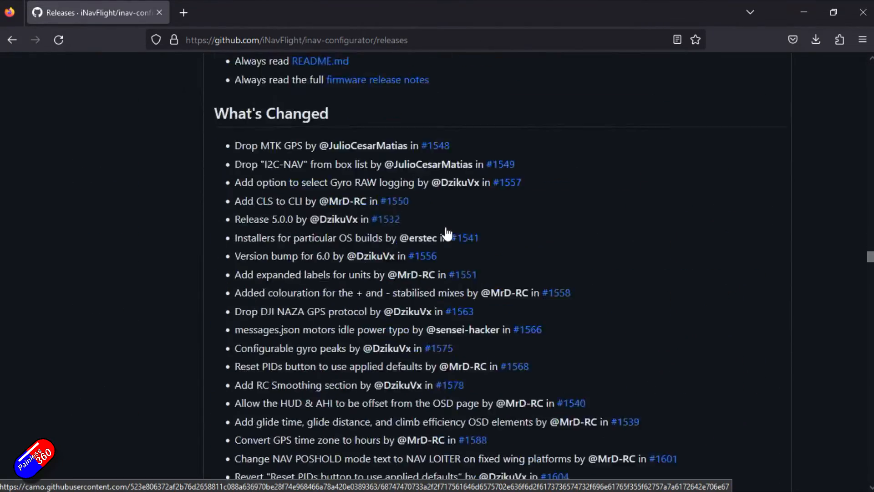
scroll(448, 234, "down", 20)
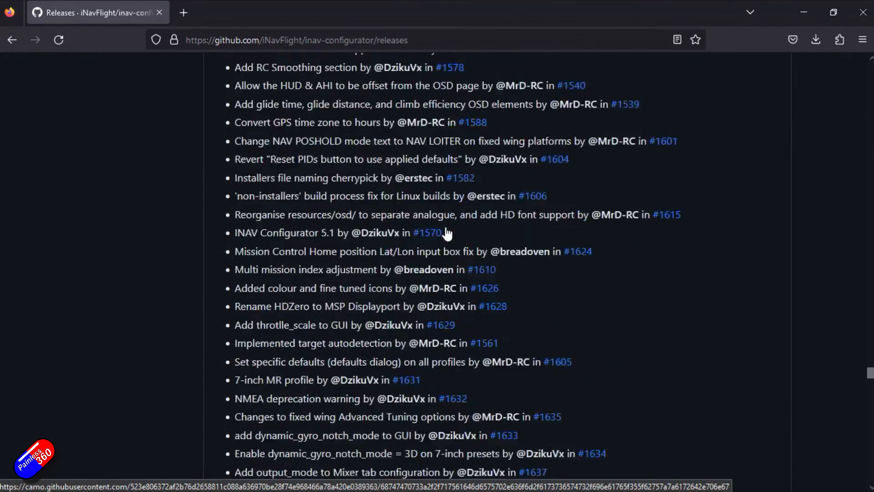
scroll(446, 232, "down", 20)
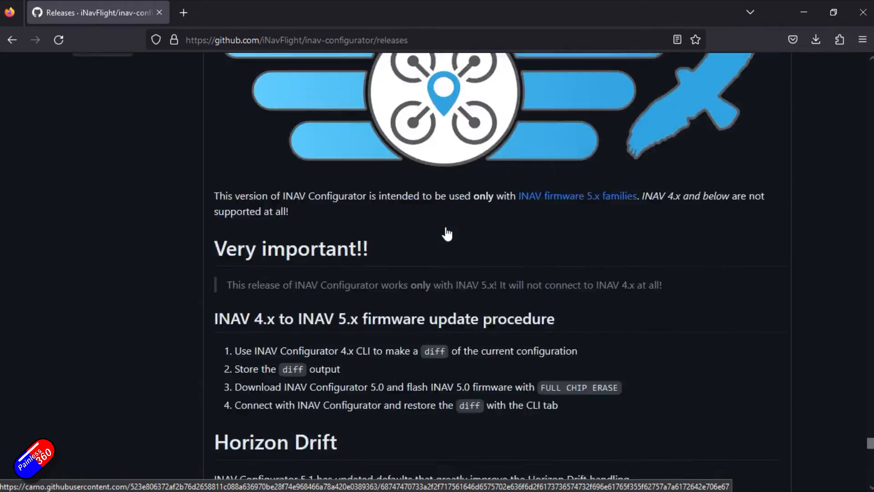
left_click(393, 374)
scroll(395, 385, "down", 20)
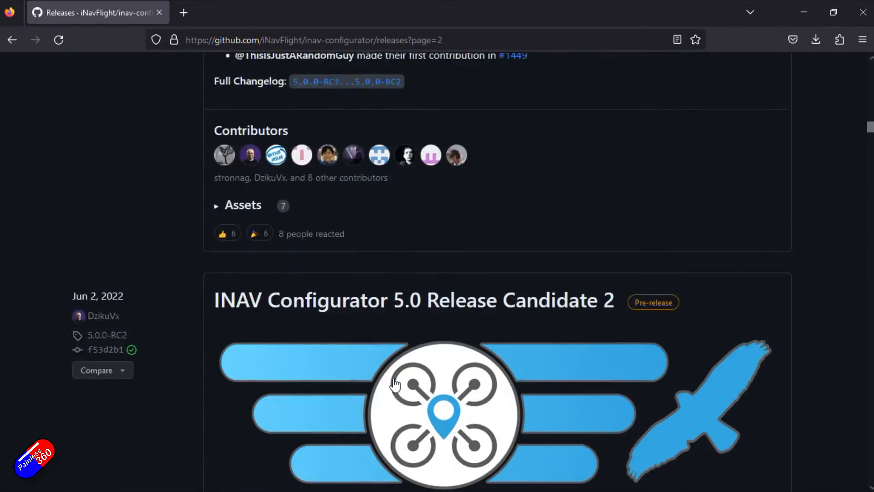
scroll(394, 385, "down", 20)
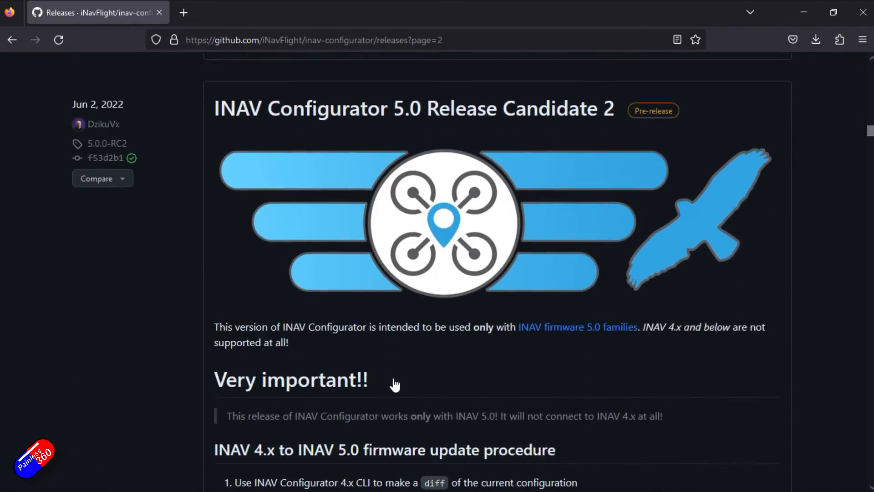
Read through the INAV Configurator 4.1 and 4.0 release notes and expand the 4.0 release's assets list
scroll(394, 384, "down", 20)
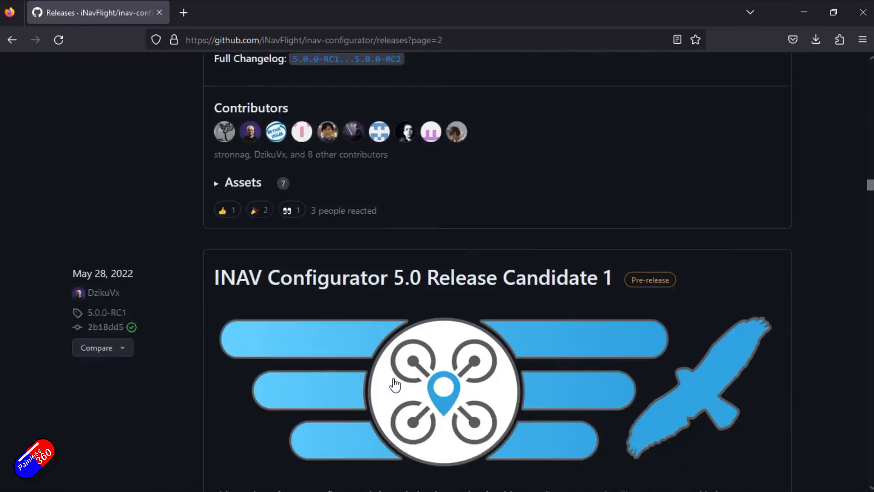
scroll(394, 385, "down", 20)
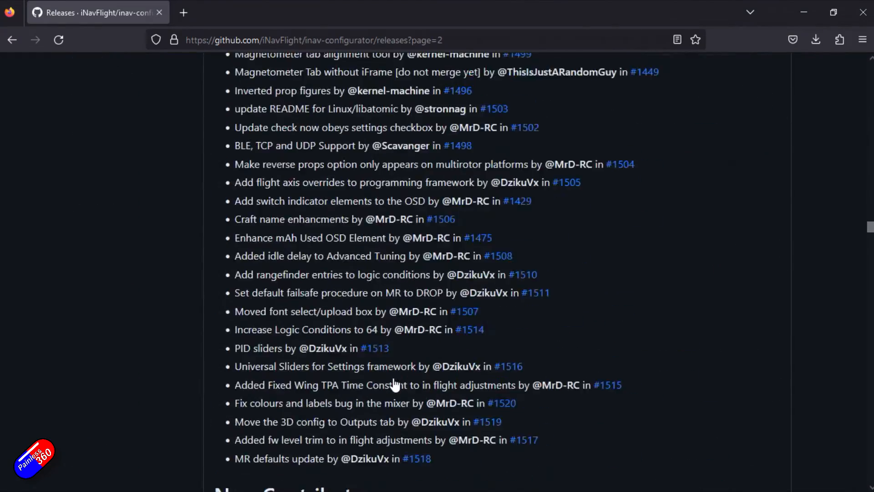
scroll(394, 384, "down", 20)
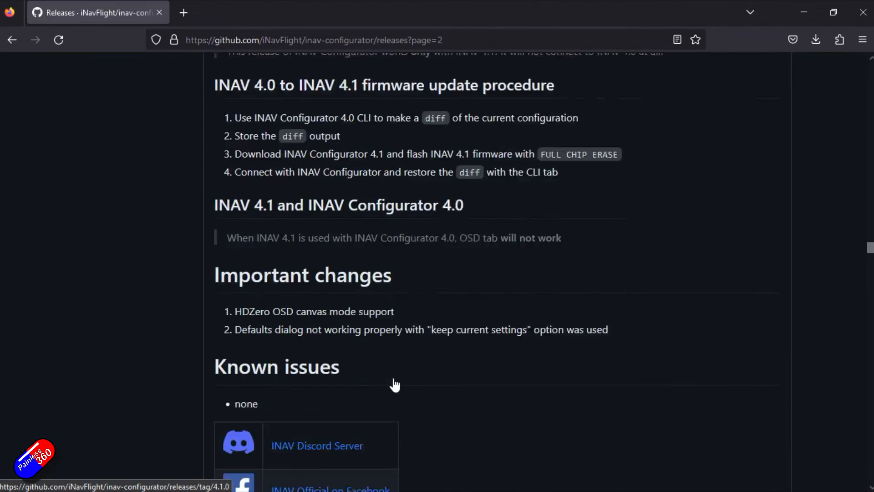
scroll(394, 384, "down", 6)
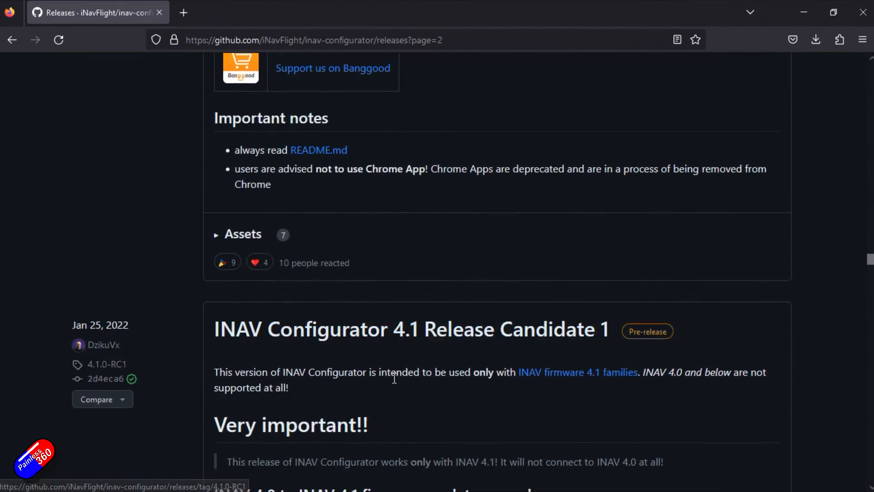
scroll(394, 382, "up", 18)
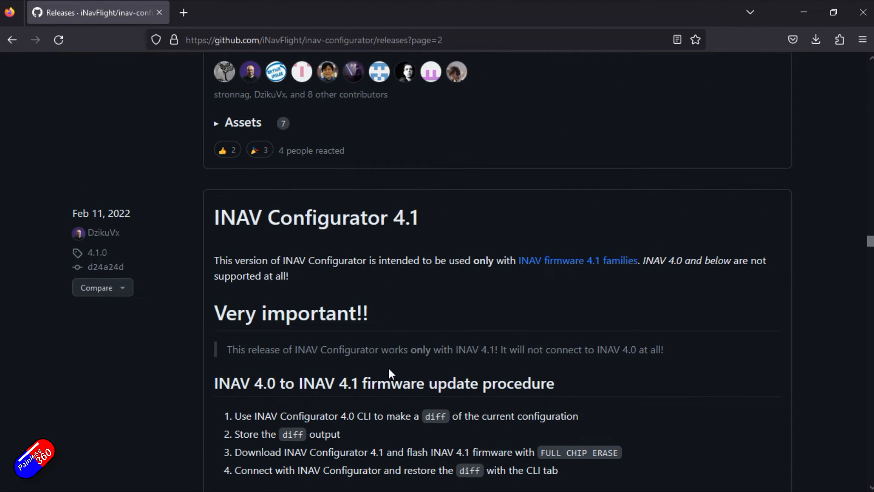
scroll(427, 430, "down", 6)
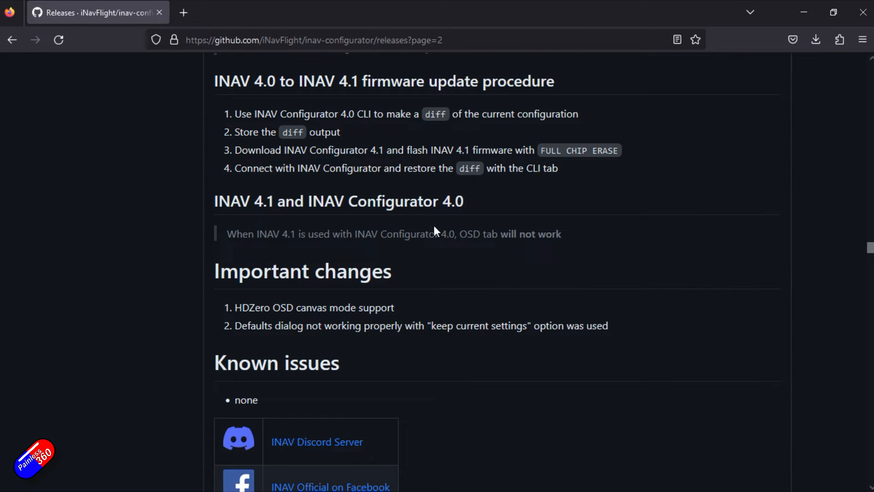
scroll(442, 234, "down", 11)
scroll(443, 234, "down", 20)
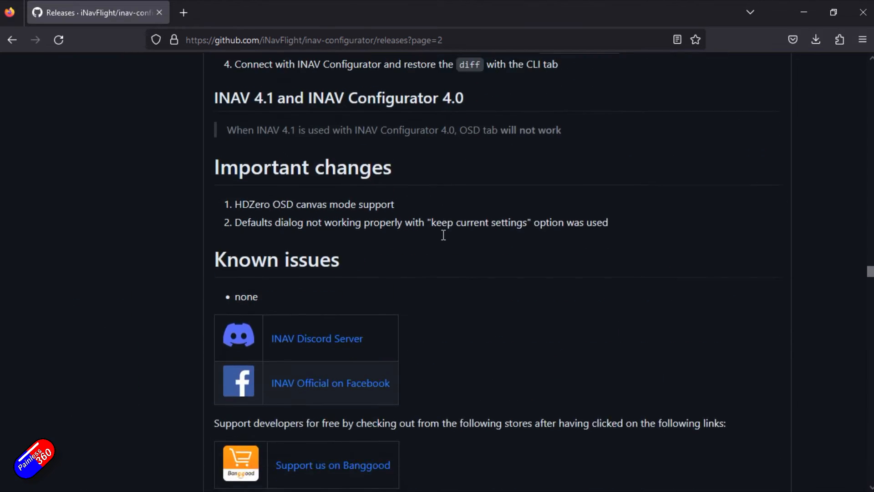
scroll(443, 234, "down", 20)
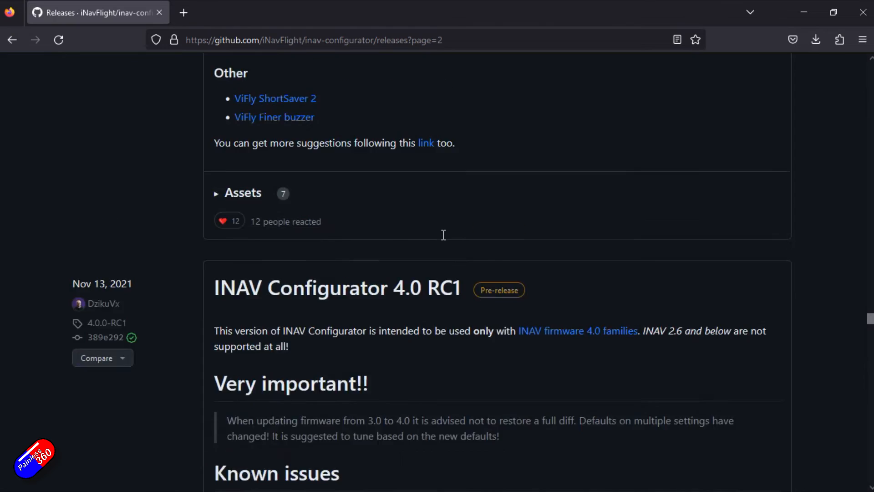
scroll(442, 236, "up", 20)
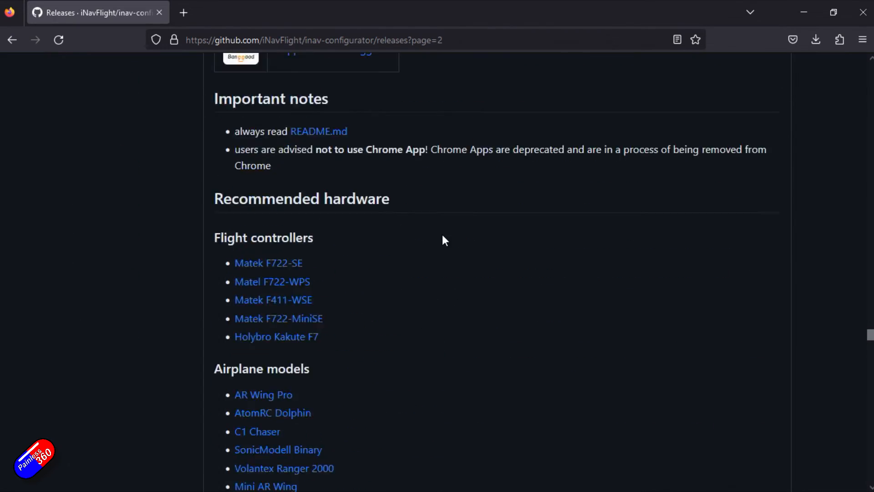
scroll(443, 240, "up", 20)
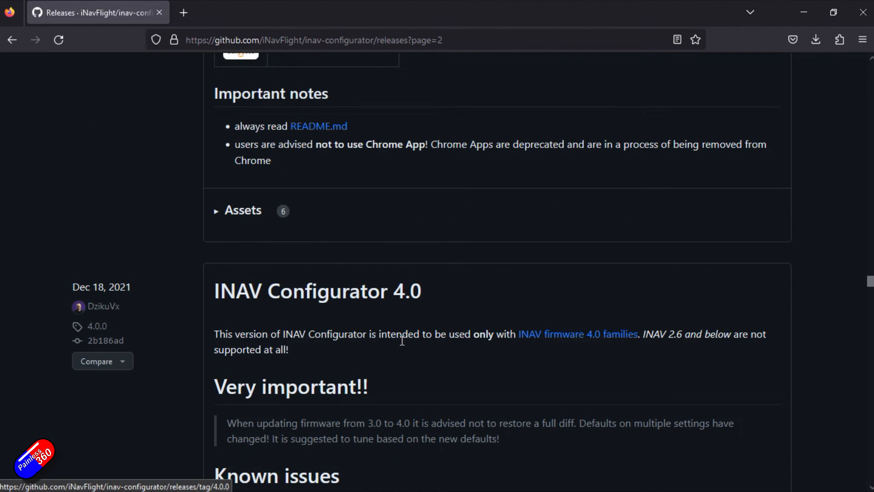
scroll(401, 319, "down", 15)
scroll(402, 347, "down", 10)
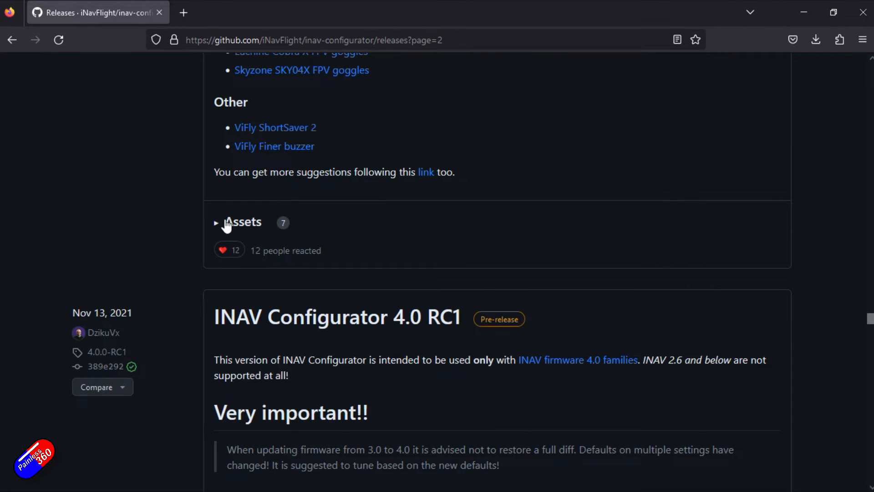
left_click(228, 223)
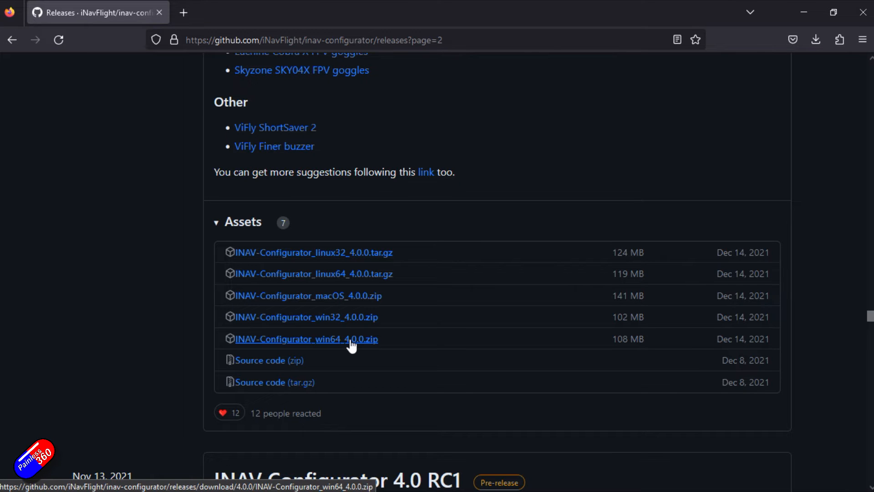
Switch to INAV Configurator and close the new configurator version notice
left_click(800, 9)
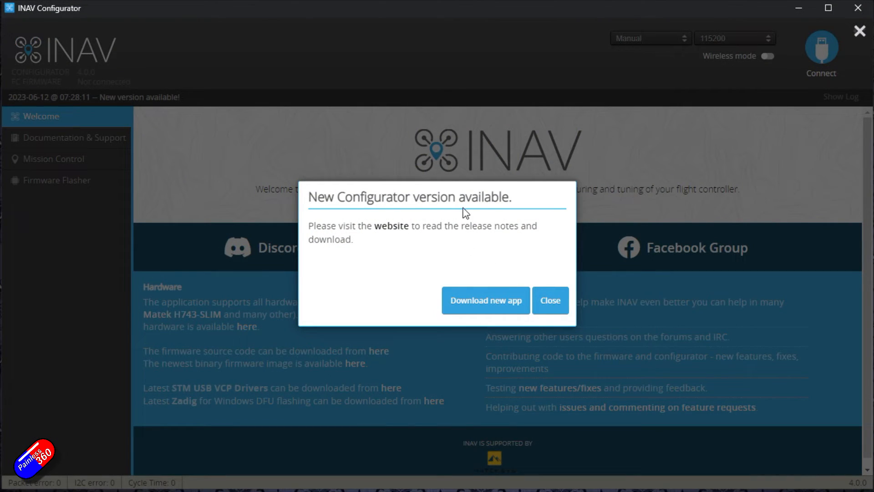
left_click(551, 302)
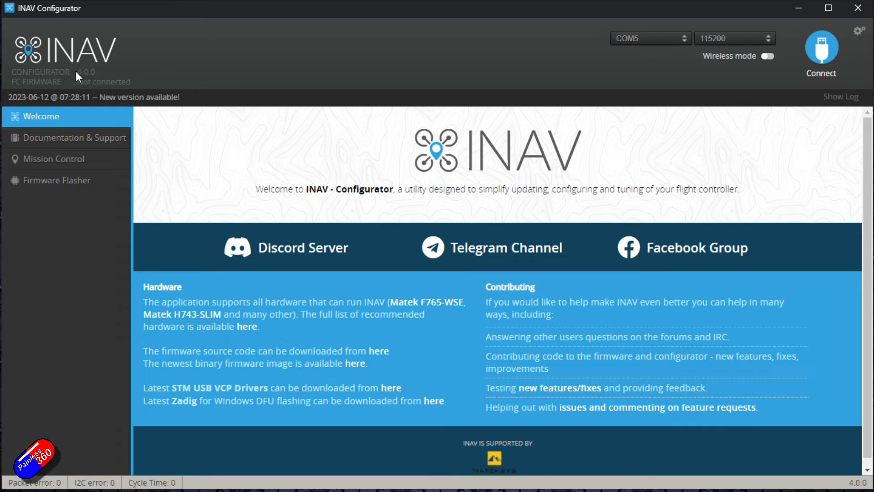
key("ctrl+a")
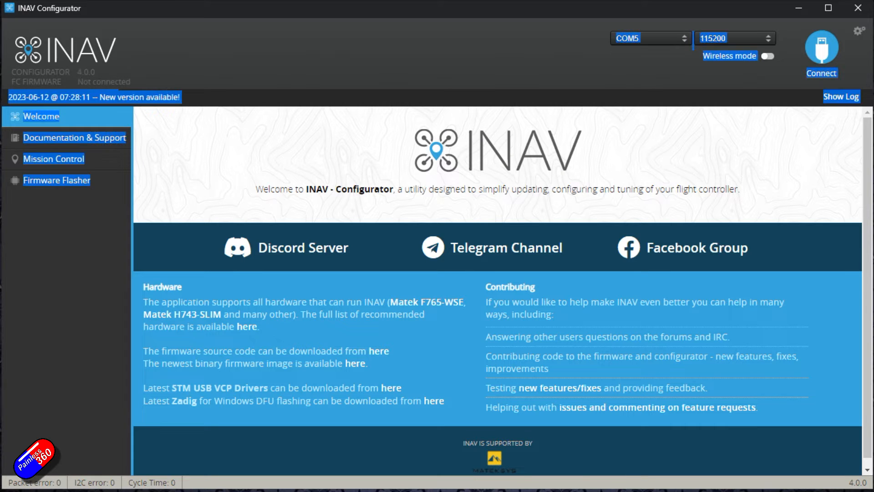
Connect to the flight controller and open the CLI tab
left_click(822, 50)
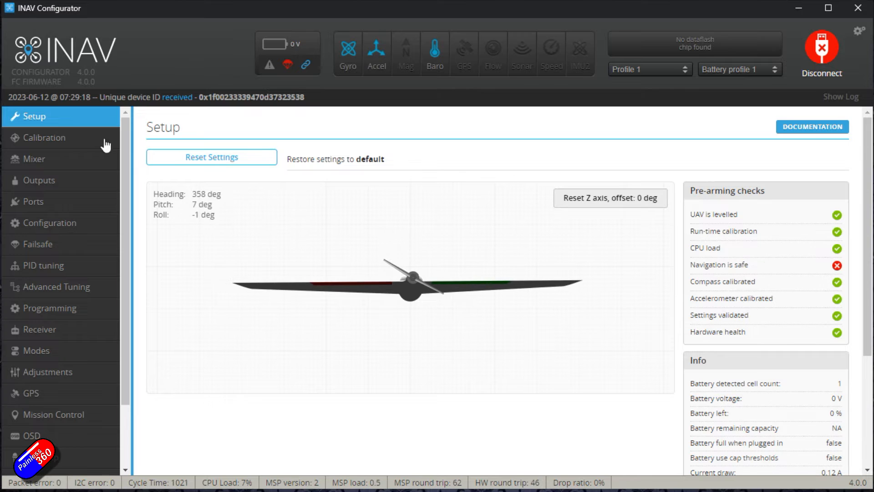
left_click(83, 136)
left_click(71, 160)
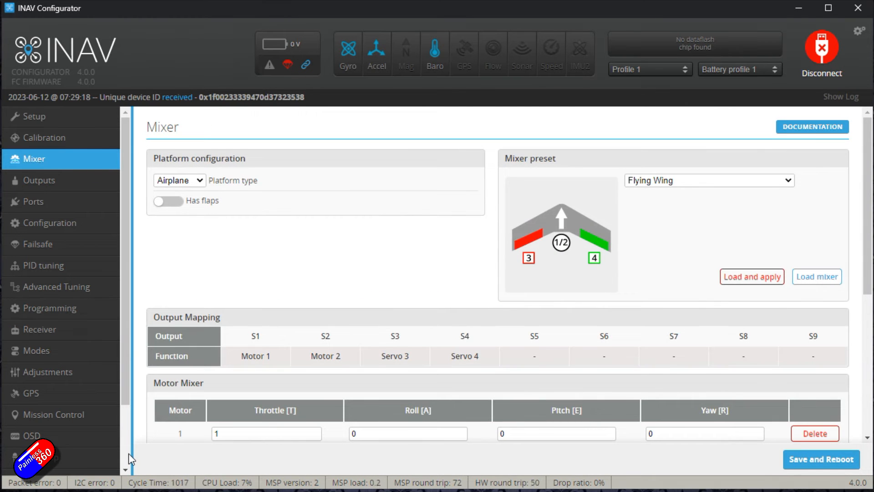
scroll(128, 452, "down", 2)
left_click(72, 460)
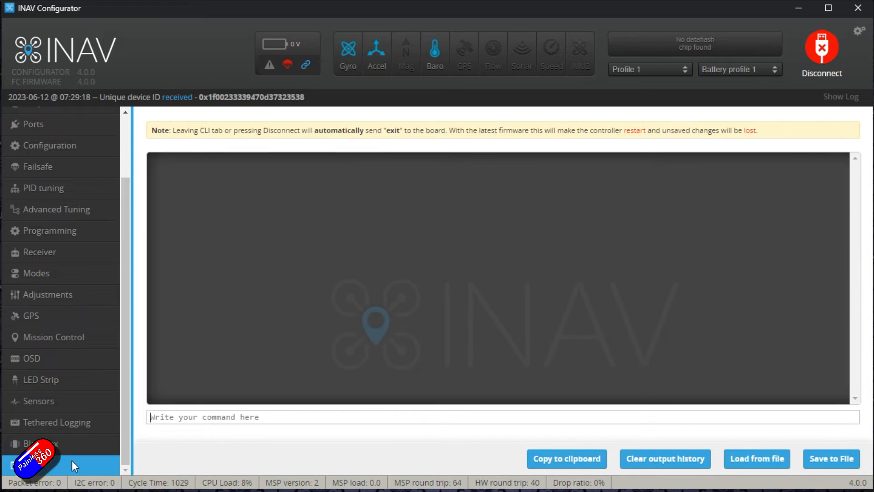
Run diff all in the CLI and save the output to the Desktop as diff all.txt
type("diff all")
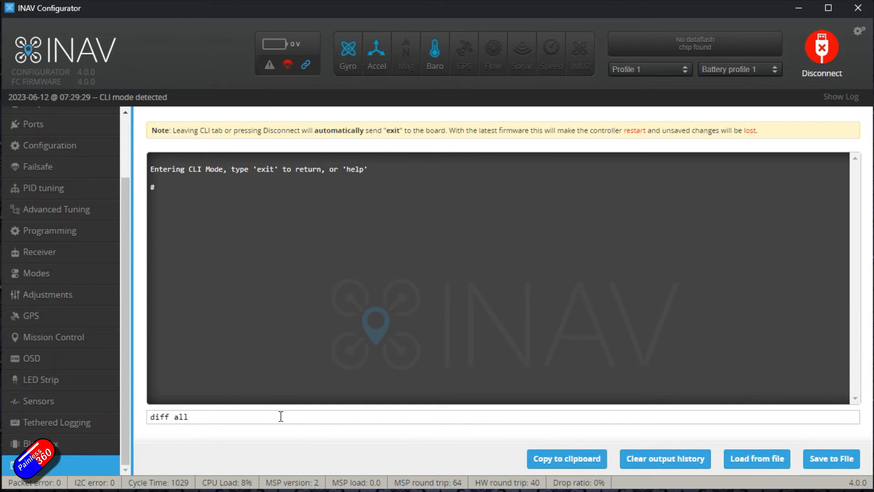
key("Return")
left_click(825, 462)
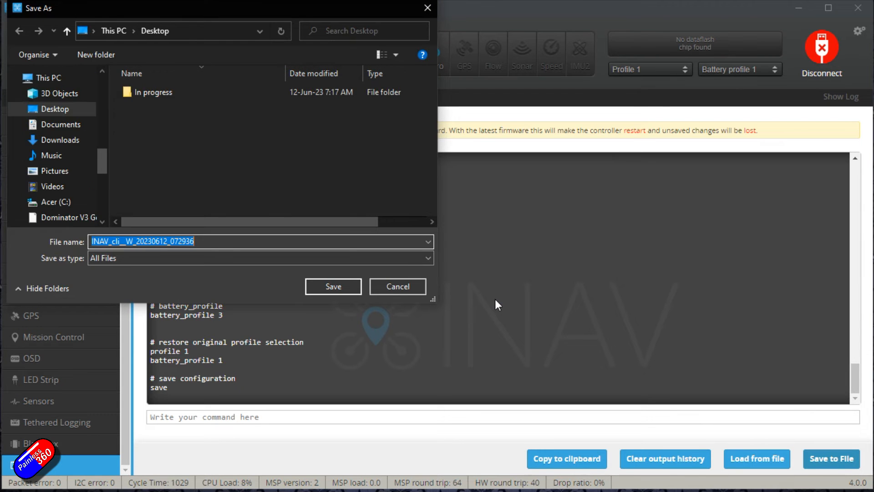
type("diff all.t")
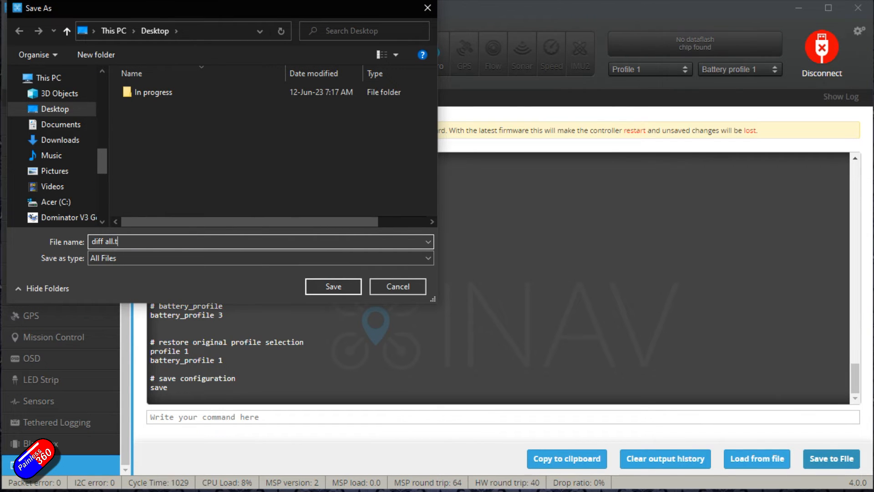
key("Return")
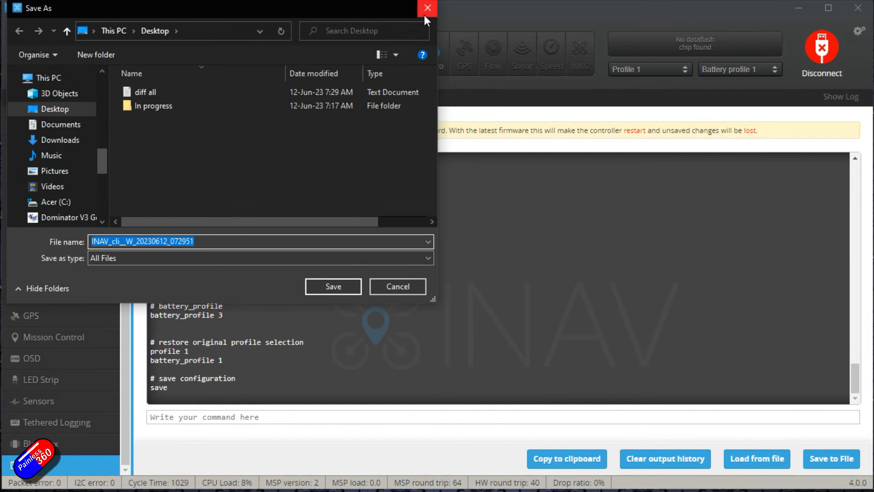
Close the reopened save dialog and exit the CLI so the board reboots
left_click(424, 15)
type("exit")
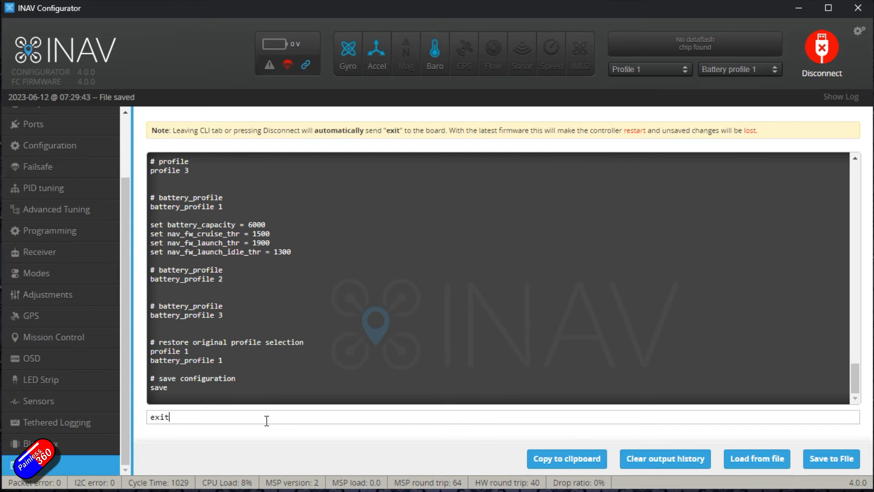
key("Return")
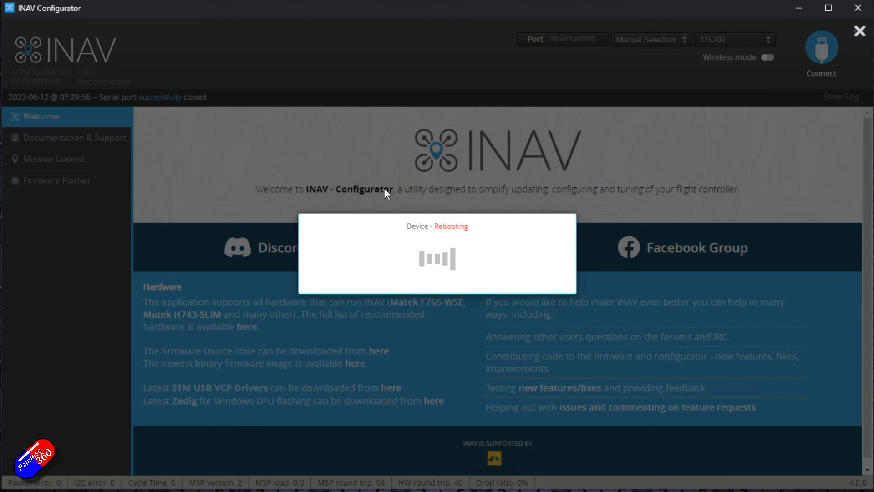